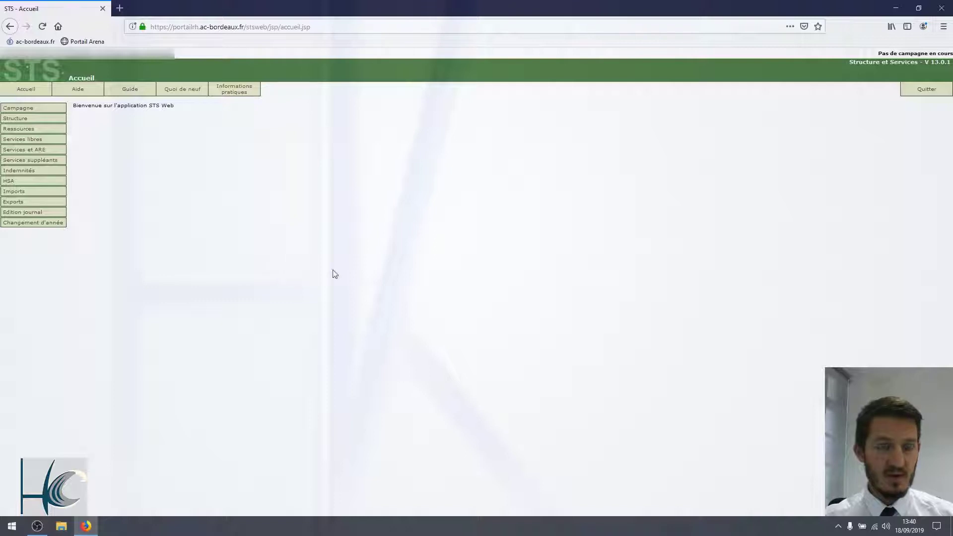
# Step: Open the HSA calculation page and generate its printable HSA consumption report
pyautogui.click(11, 181)
pyautogui.click(12, 191)
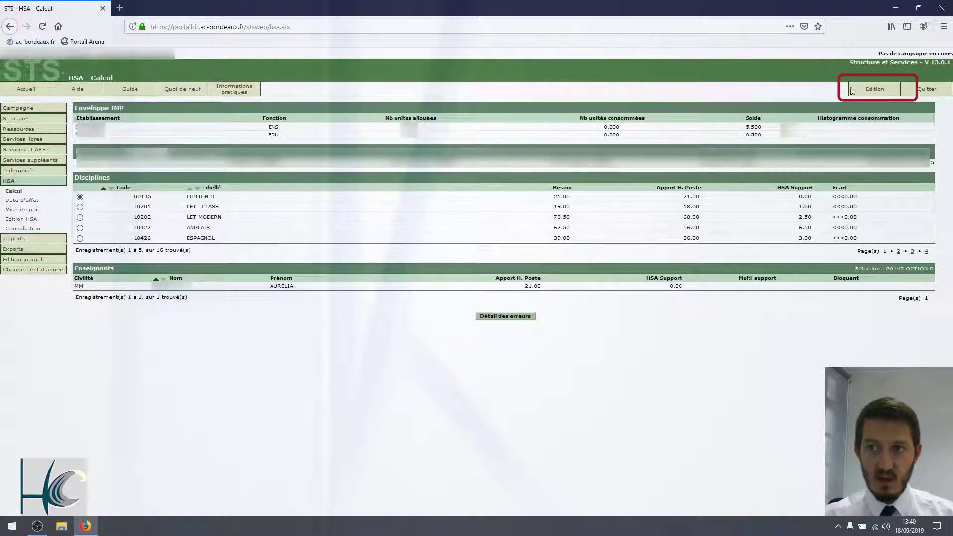
pyautogui.click(866, 96)
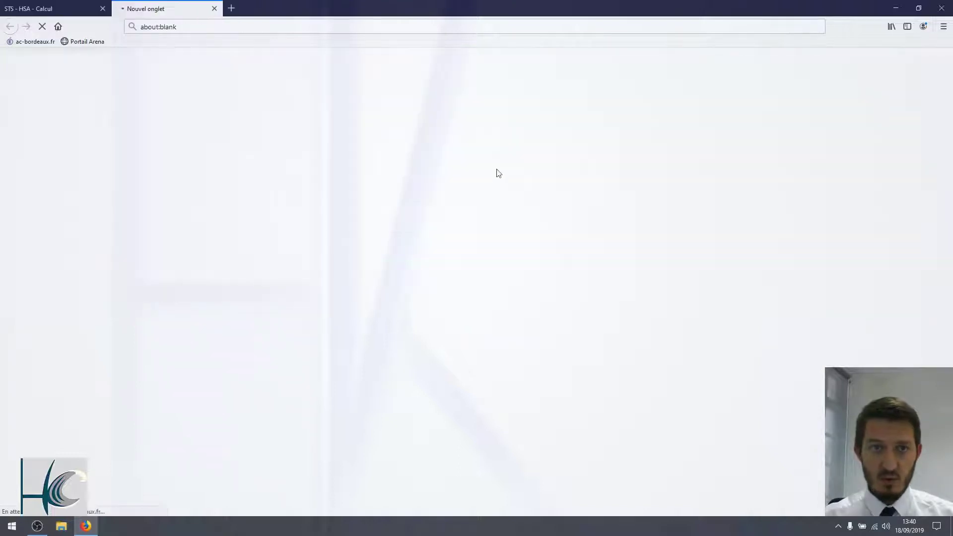
# Step: Examine the hours needed, post hours, HSA and TRMD gap for each discipline in the consumption report
pyautogui.scroll(-6, 443, 295)
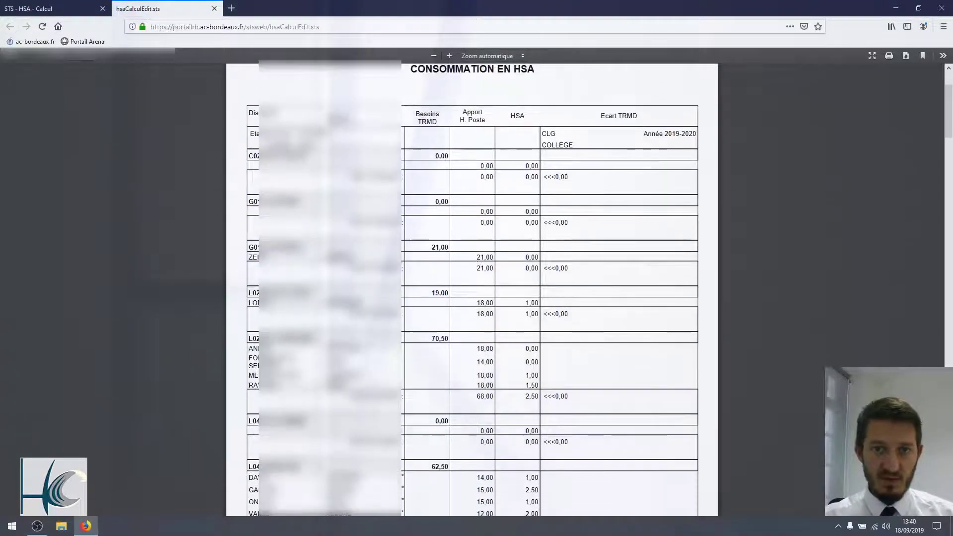
pyautogui.scroll(-9, 453, 262)
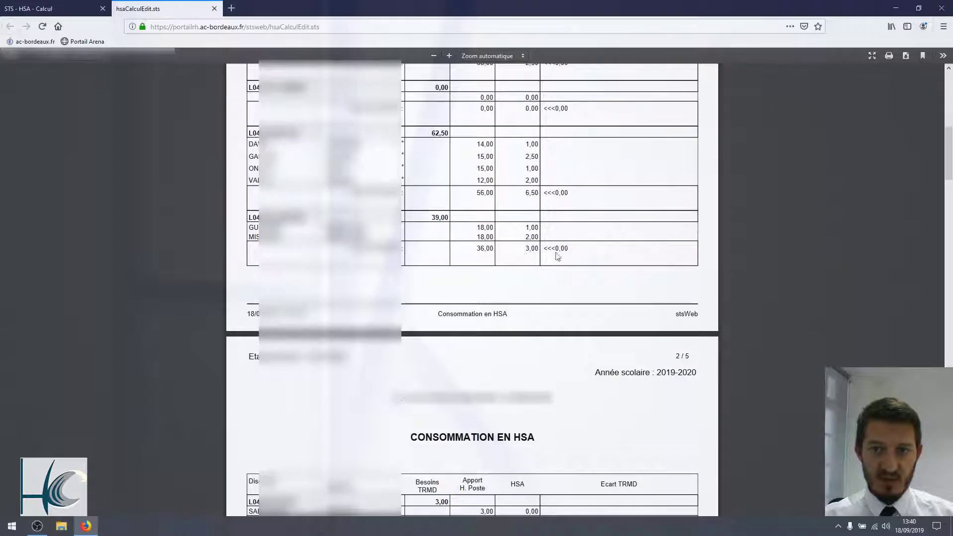
pyautogui.scroll(-2, 557, 252)
pyautogui.scroll(4, 558, 251)
pyautogui.scroll(5, 471, 288)
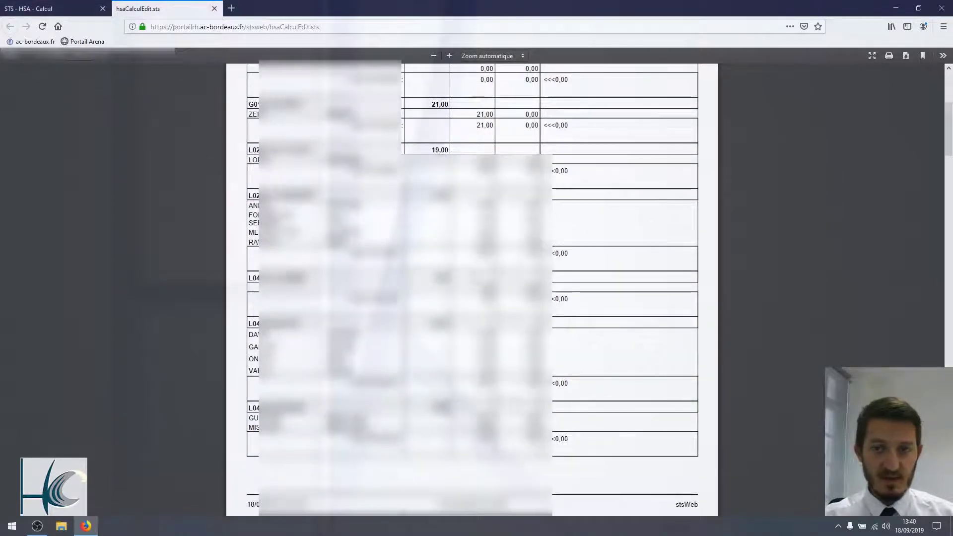
pyautogui.scroll(-6, 472, 288)
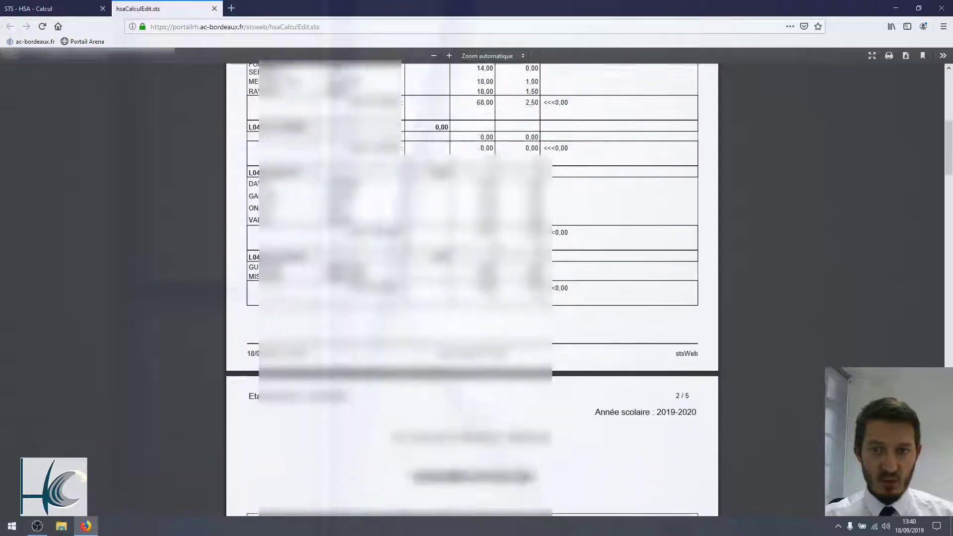
pyautogui.scroll(-8, 538, 275)
pyautogui.scroll(13, 538, 275)
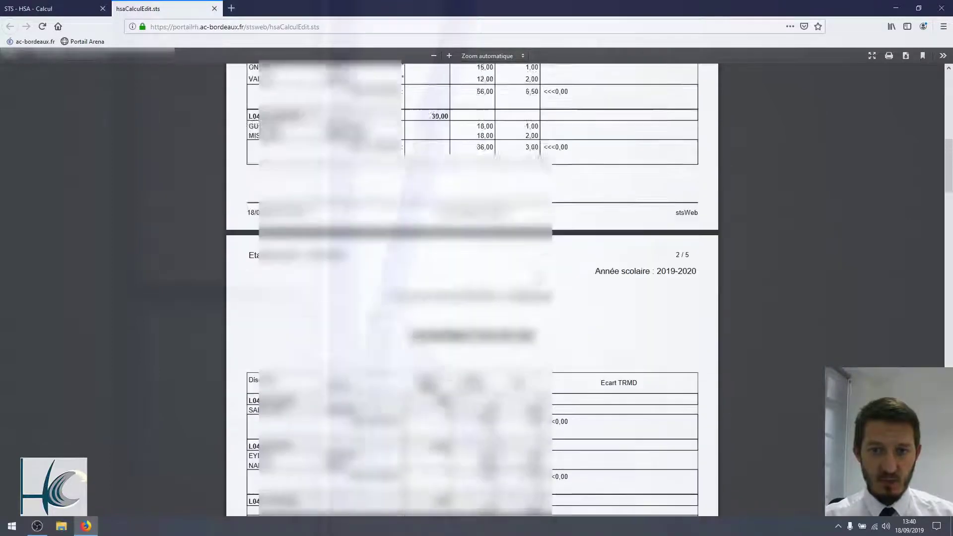
pyautogui.scroll(4, 538, 275)
pyautogui.scroll(5, 451, 179)
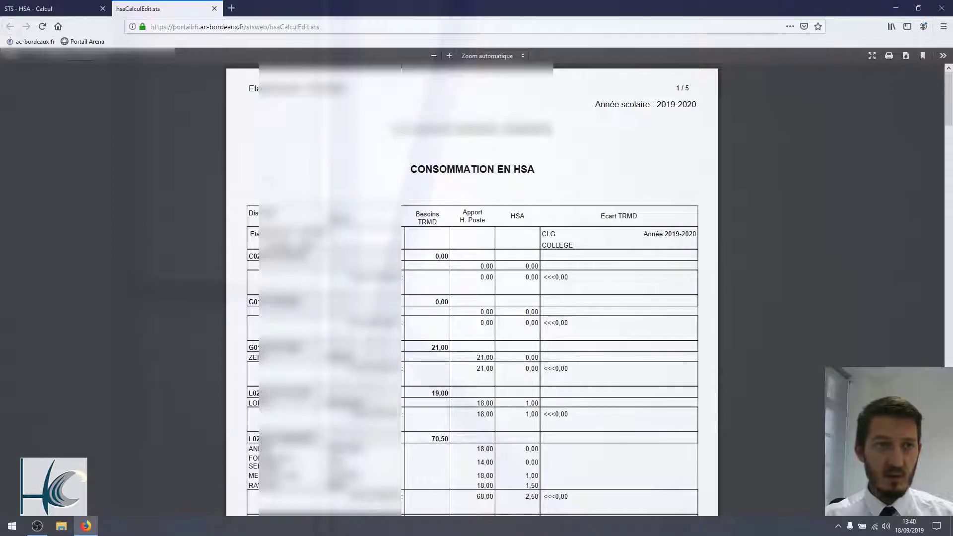
# Step: Return to the HSA calculation and check the Ecart values of the disciplines on pages 1 to 3
pyautogui.click(74, 13)
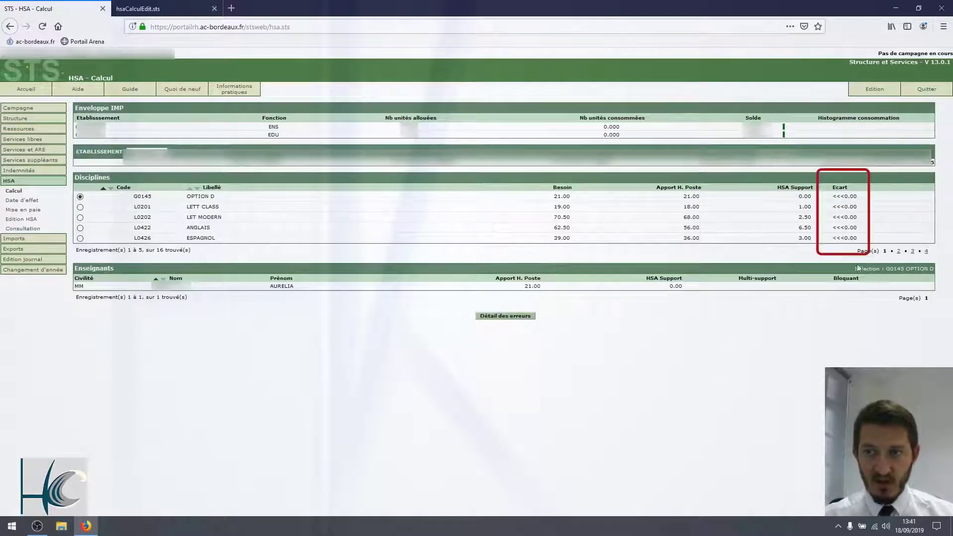
pyautogui.click(899, 253)
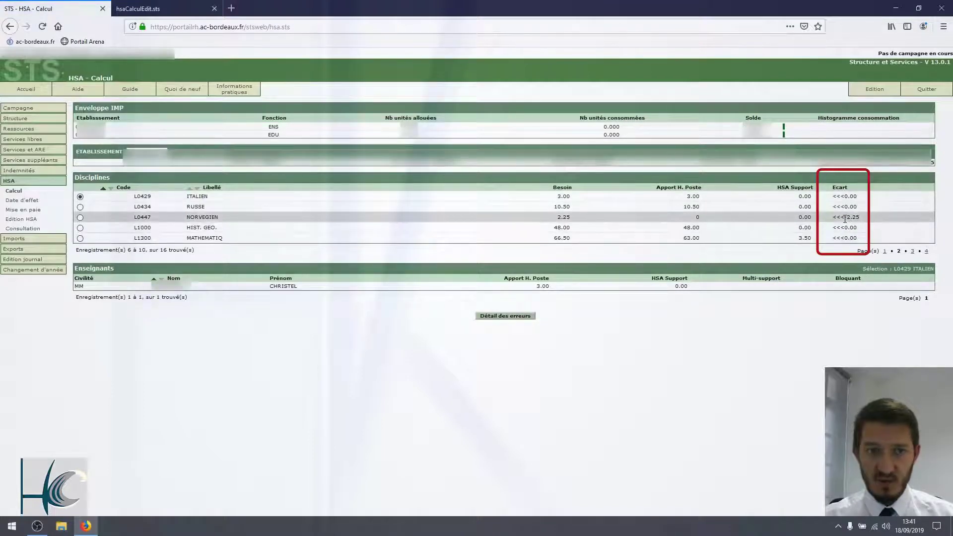
pyautogui.click(913, 251)
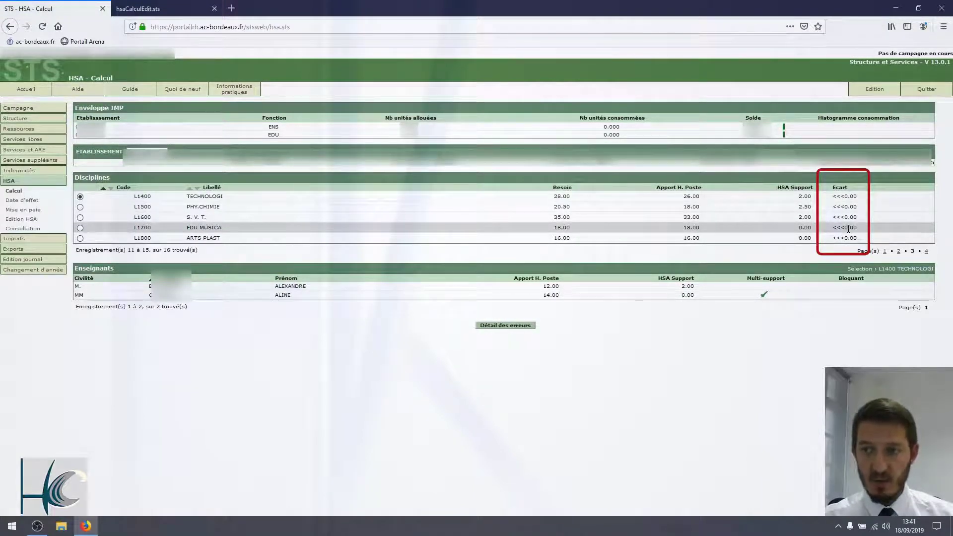
pyautogui.click(884, 251)
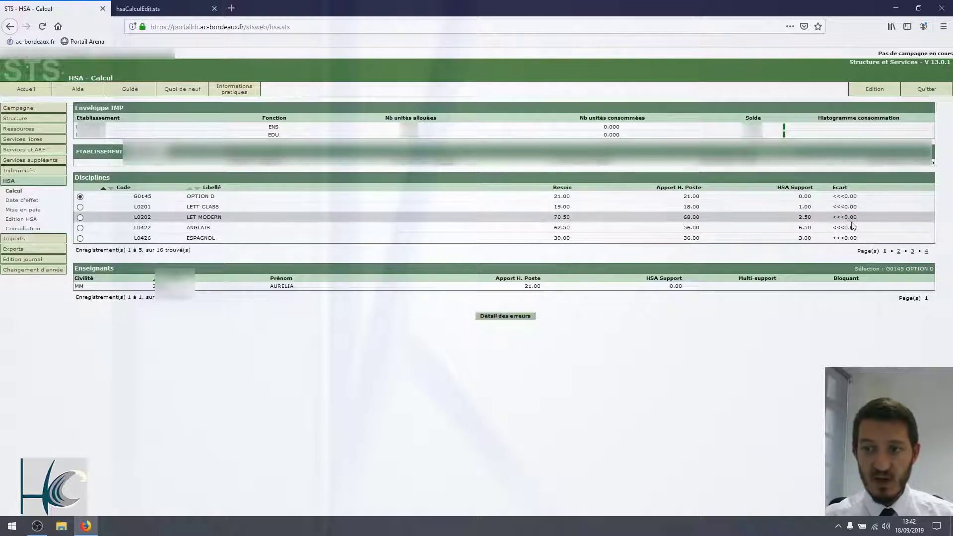
pyautogui.click(898, 252)
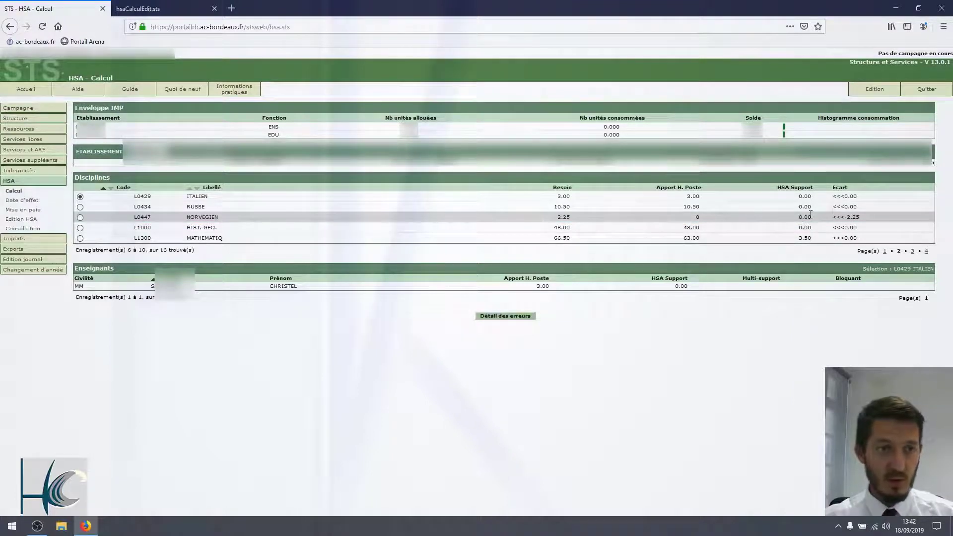
pyautogui.click(912, 251)
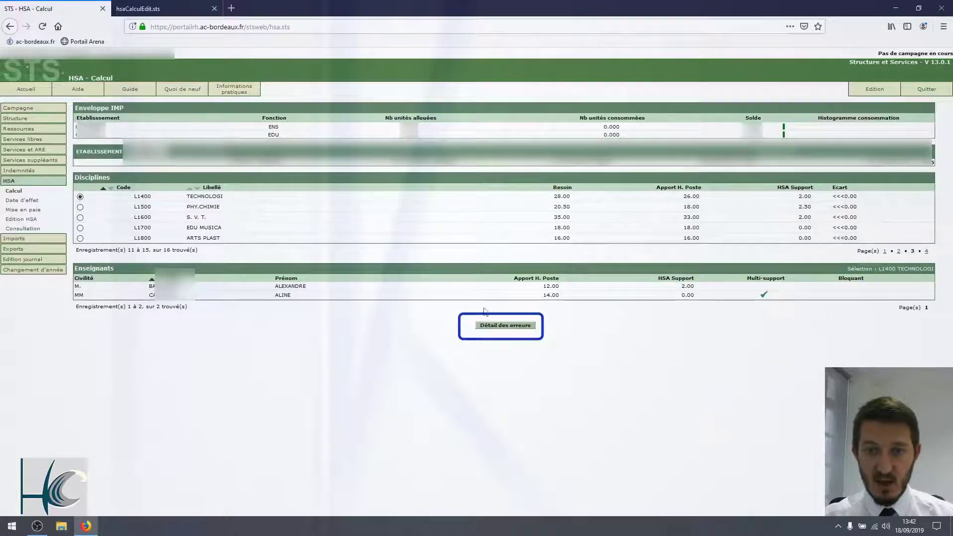
# Step: Generate the error detail report and review the problems blocking validation of the HSA calculation
pyautogui.click(523, 327)
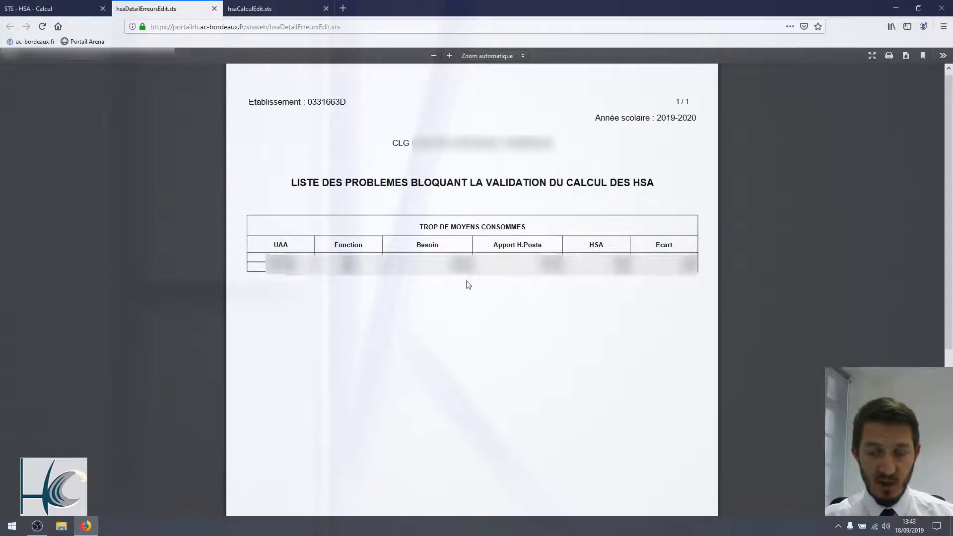
pyautogui.scroll(-3, 466, 283)
pyautogui.scroll(-10, 471, 288)
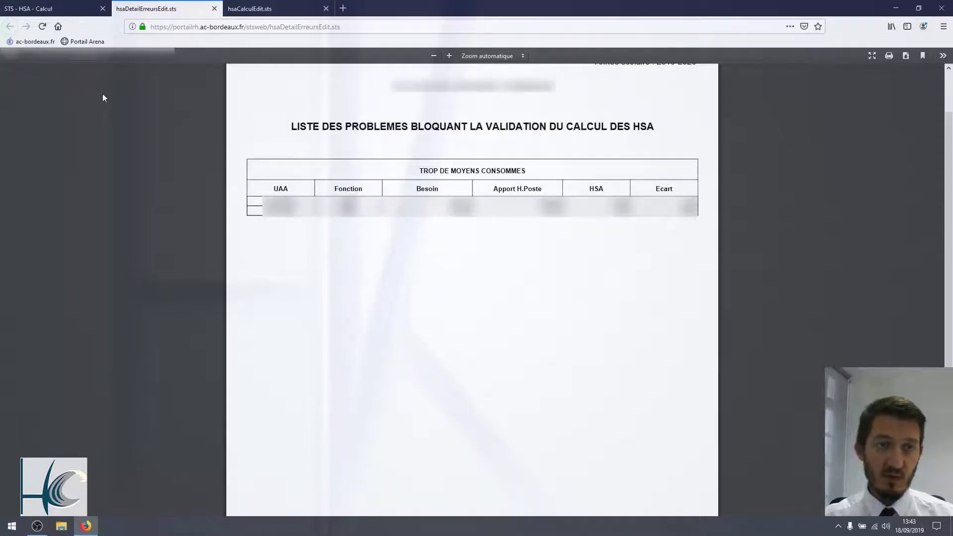
# Step: Return to the STS application and open Etat des services under Services et ARE
pyautogui.click(69, 10)
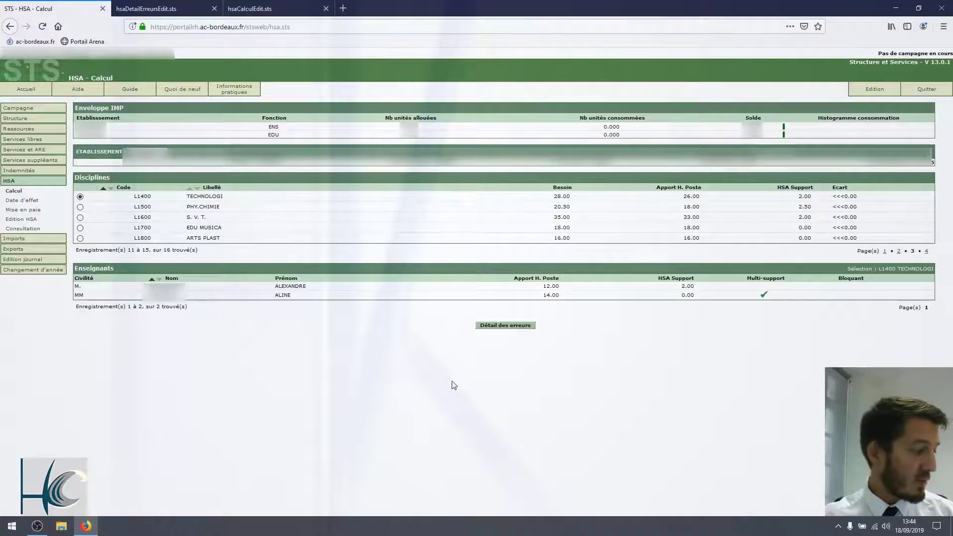
pyautogui.click(27, 151)
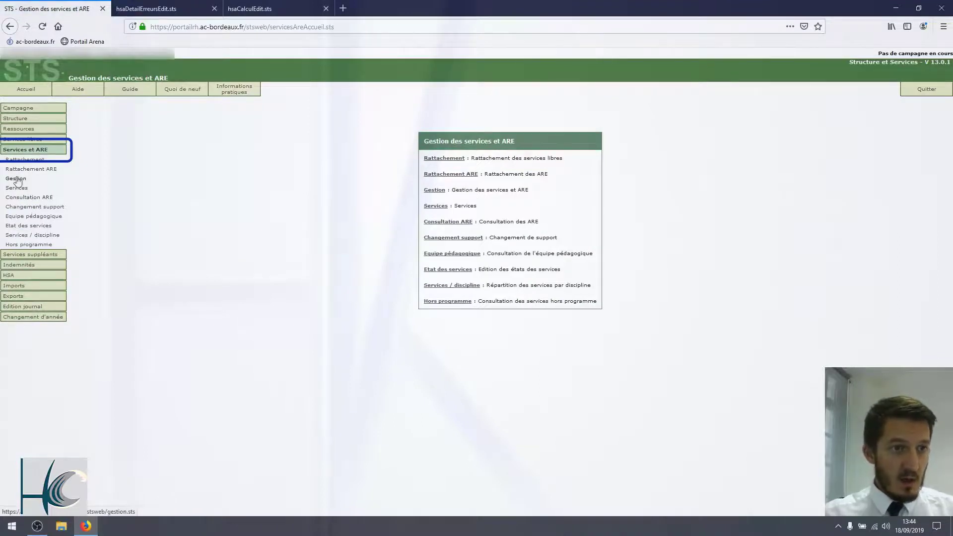
pyautogui.click(30, 225)
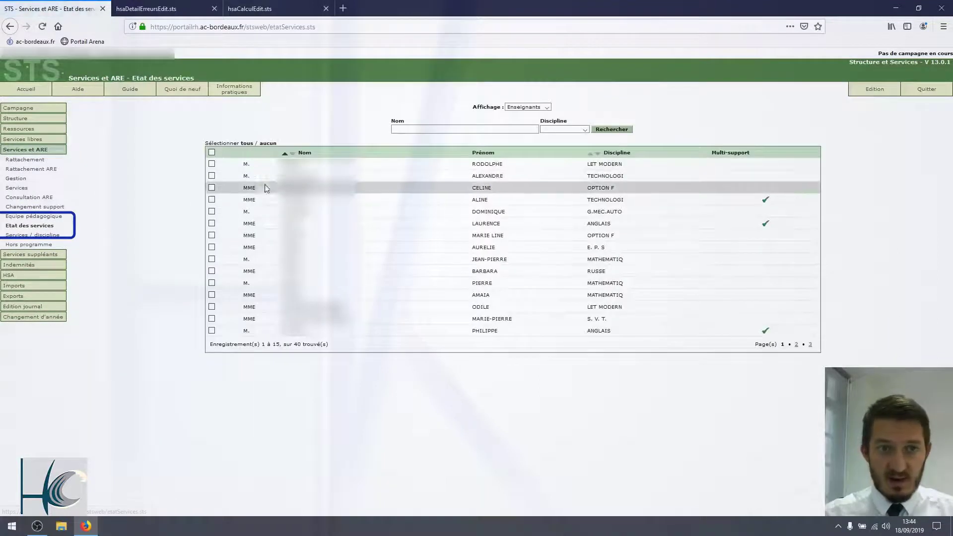
# Step: Try selecting all teachers and only the first page's teachers, comparing with page 2, and clear the selection
pyautogui.click(248, 144)
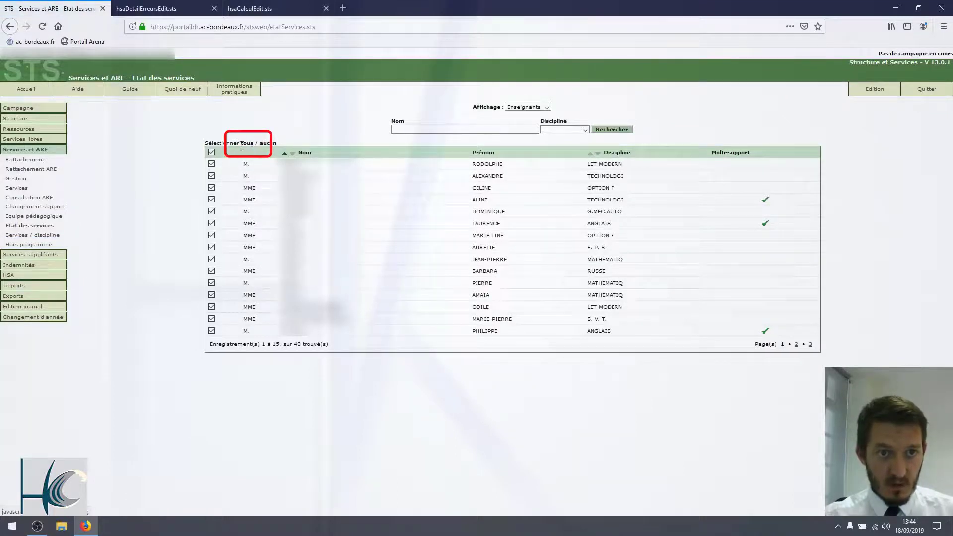
pyautogui.click(268, 143)
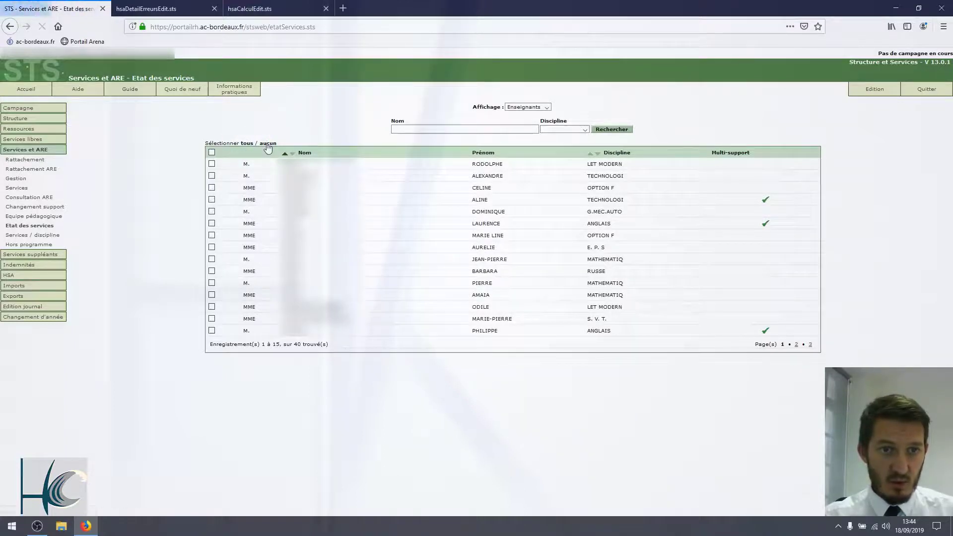
pyautogui.click(212, 152)
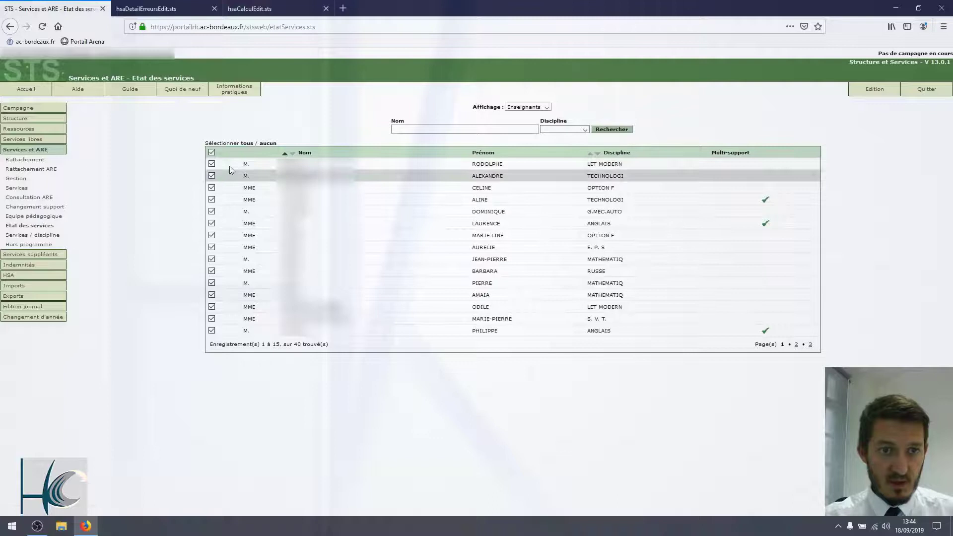
pyautogui.click(798, 344)
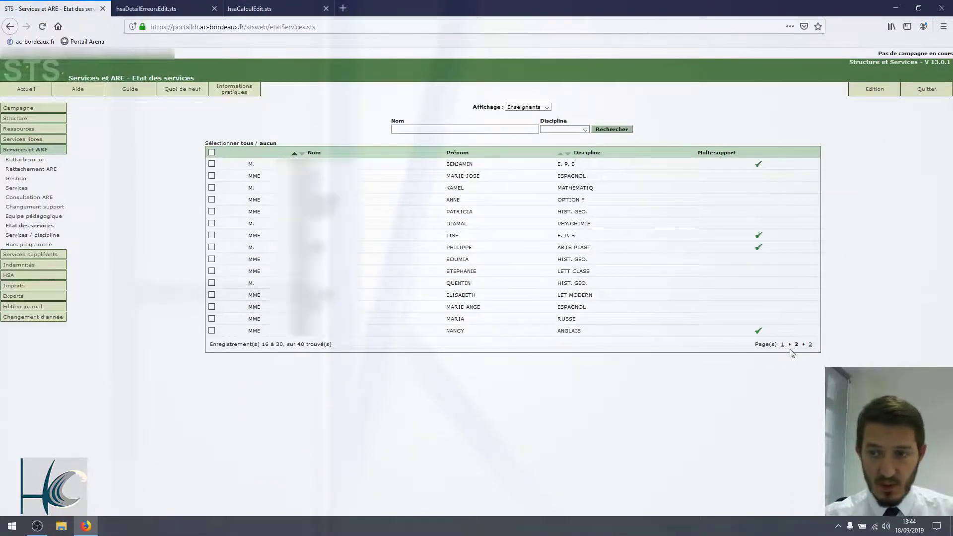
pyautogui.click(782, 345)
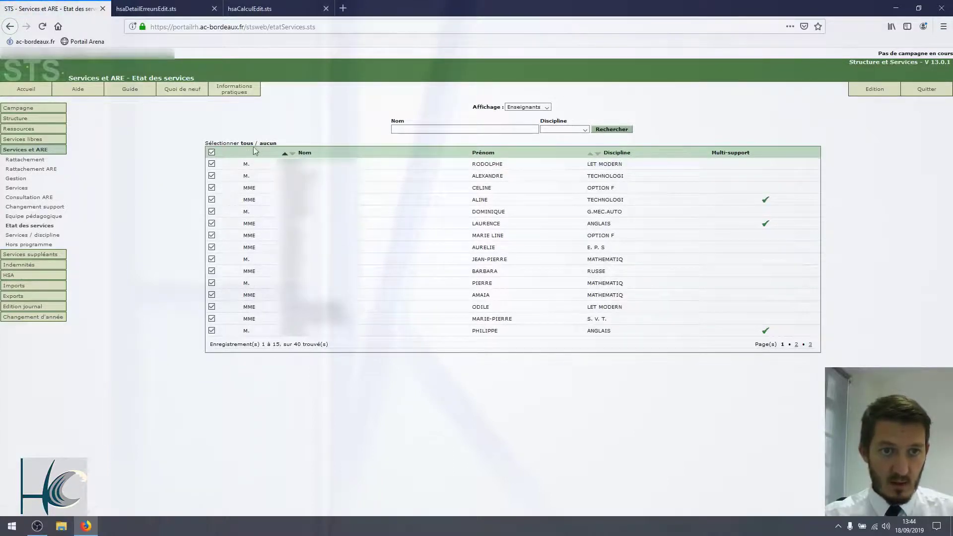
pyautogui.click(264, 145)
# Step: Select all teachers in the list and generate their printable teaching service statements
pyautogui.click(246, 144)
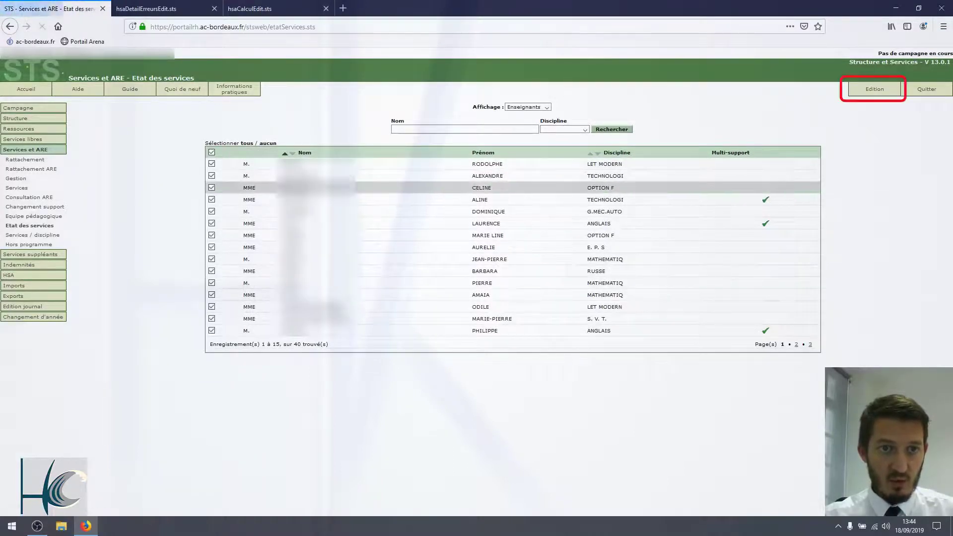
pyautogui.click(882, 92)
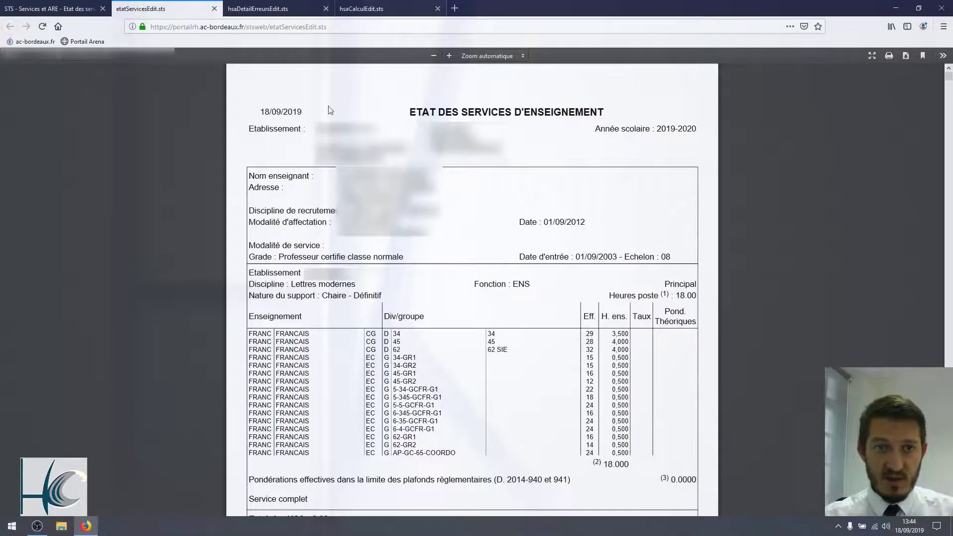
# Step: Review several teachers' service statements in full-screen presentation mode
pyautogui.click(872, 55)
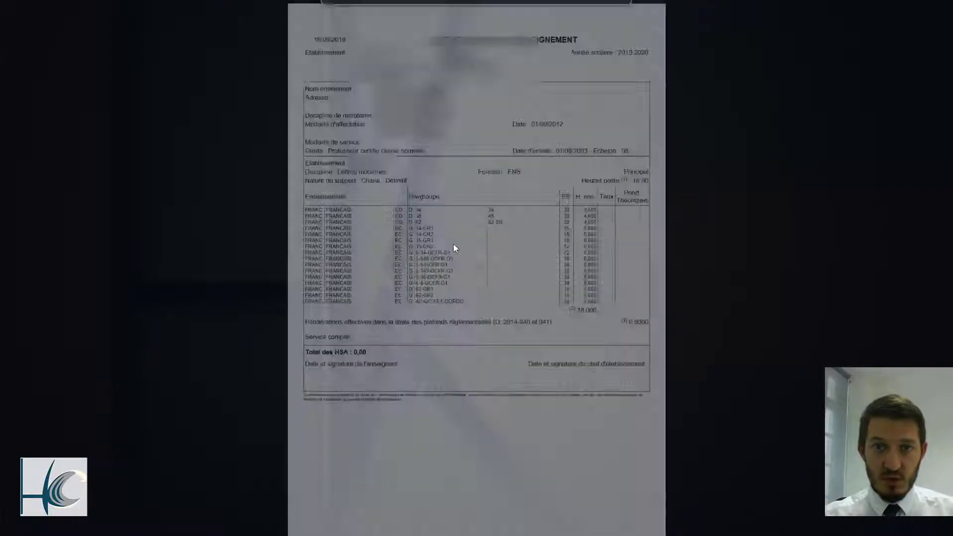
pyautogui.scroll(-3, 484, 290)
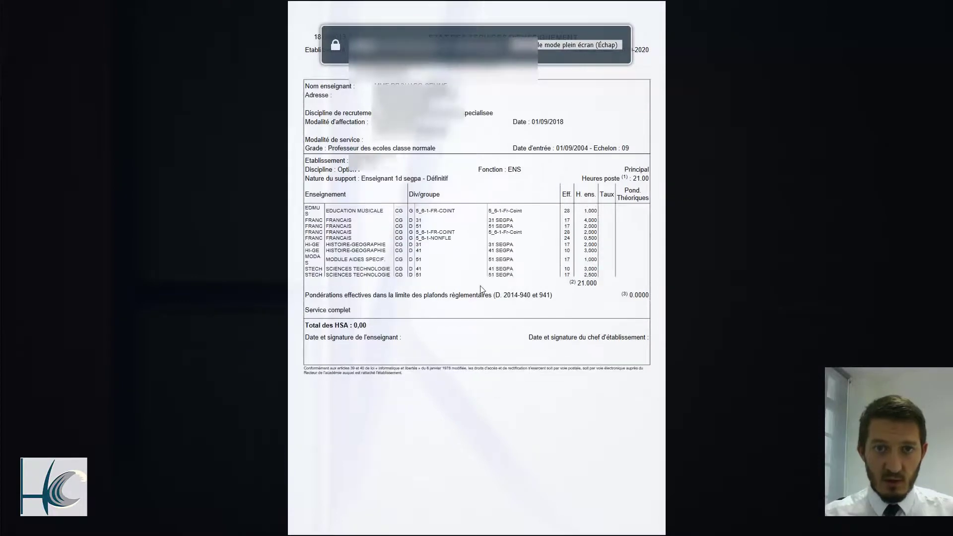
pyautogui.scroll(-2, 515, 249)
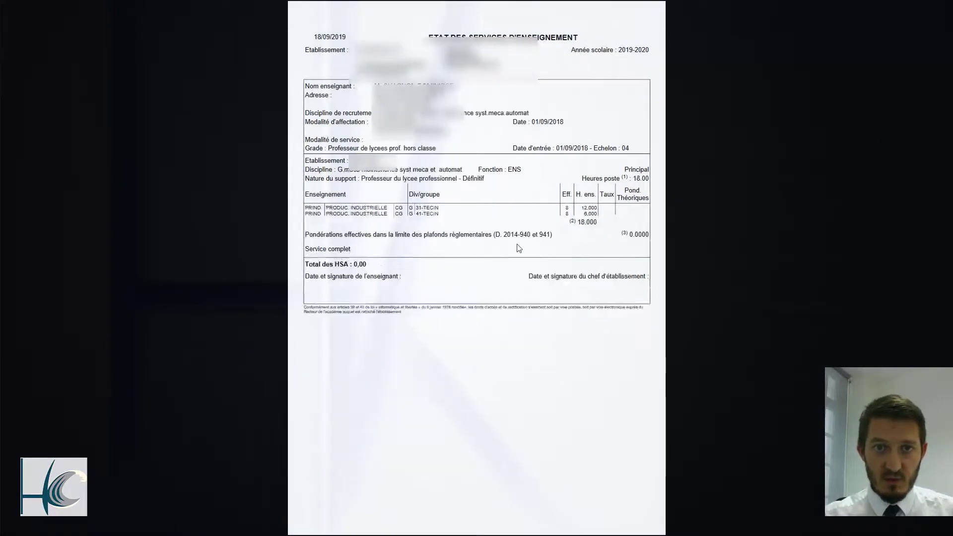
pyautogui.scroll(-2, 515, 249)
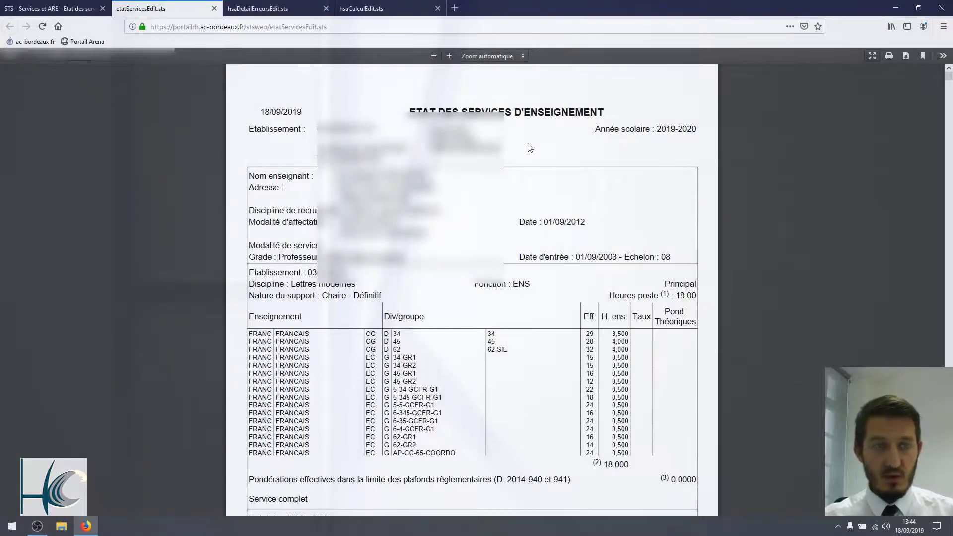
# Step: Return to the HSA calculation in STS and open the HSA effective date entry page
pyautogui.click(51, 11)
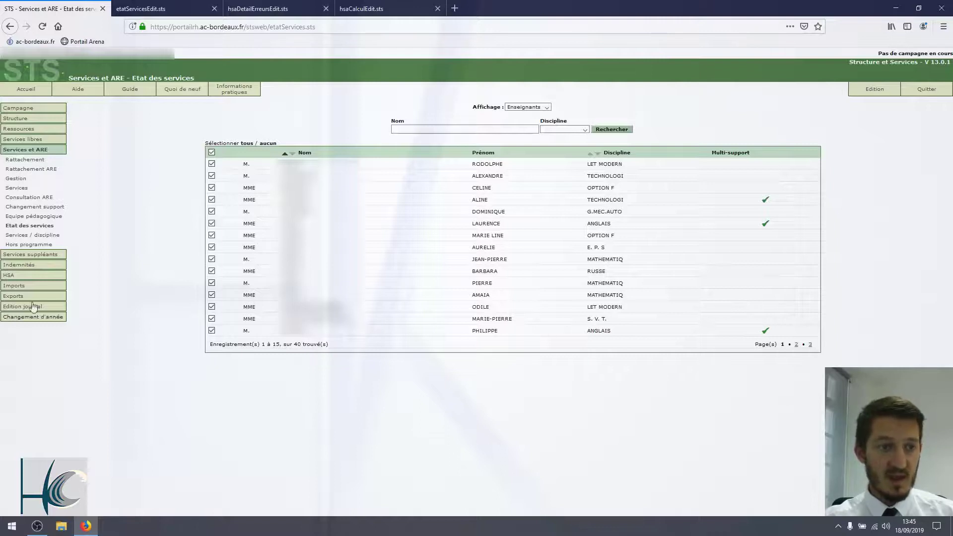
pyautogui.click(9, 275)
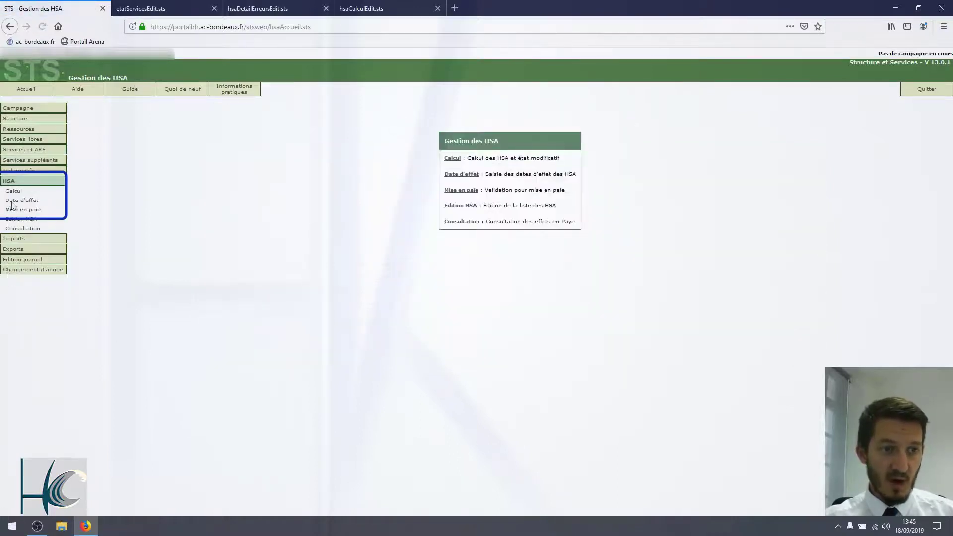
pyautogui.click(16, 193)
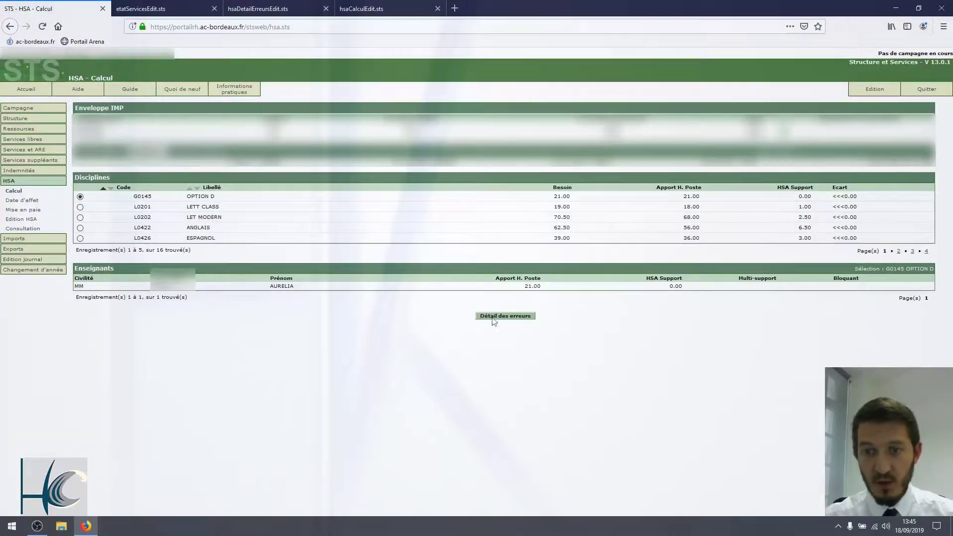
pyautogui.click(26, 201)
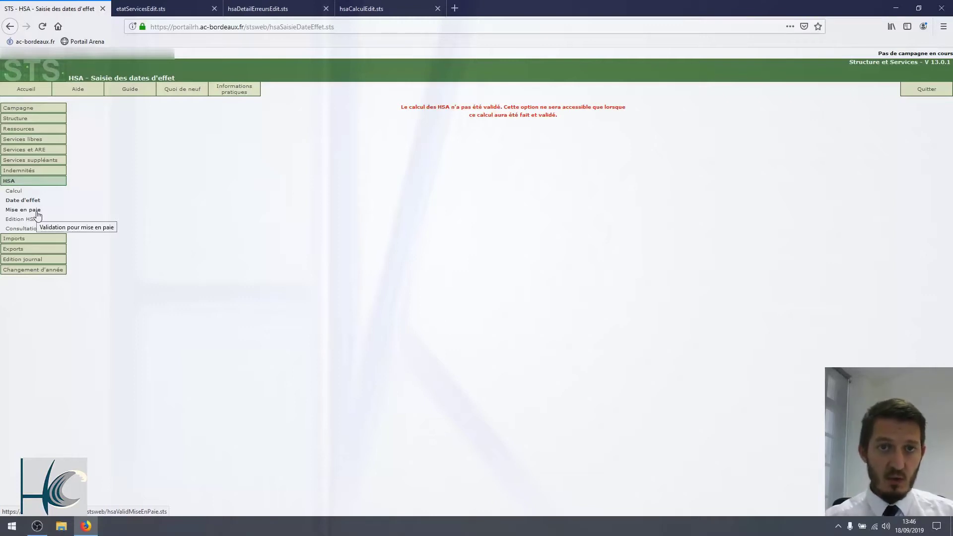
# Step: Look again at the generated service statements, blocking error list and HSA consumption report
pyautogui.click(160, 14)
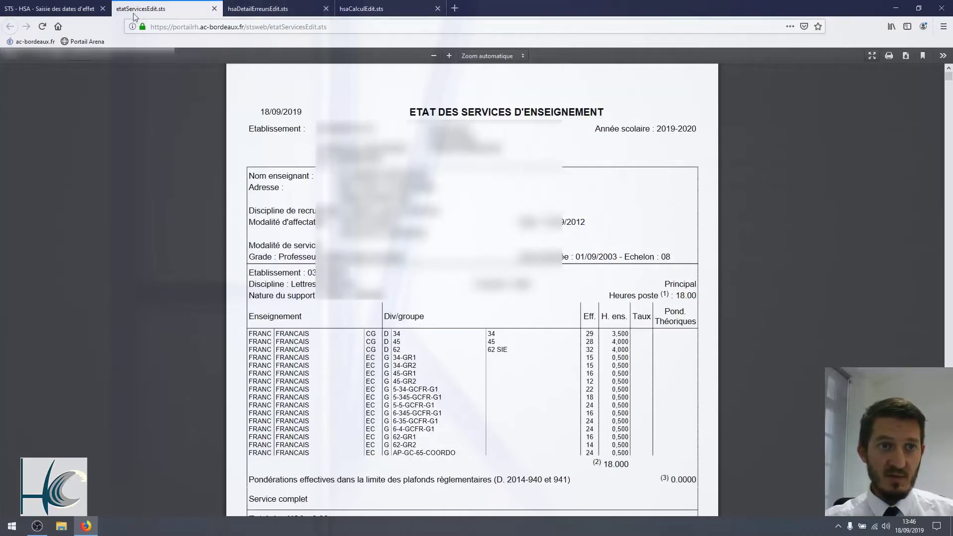
pyautogui.click(267, 13)
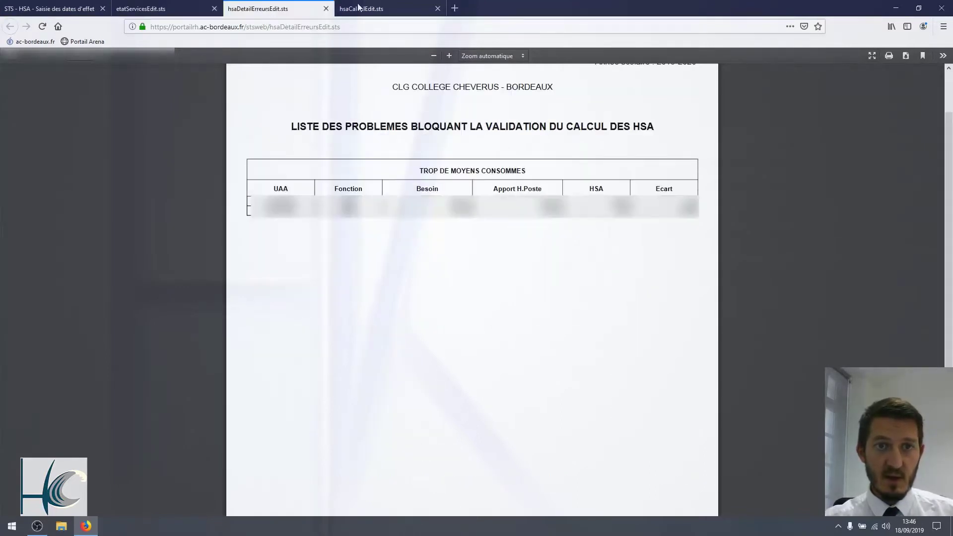
pyautogui.click(369, 8)
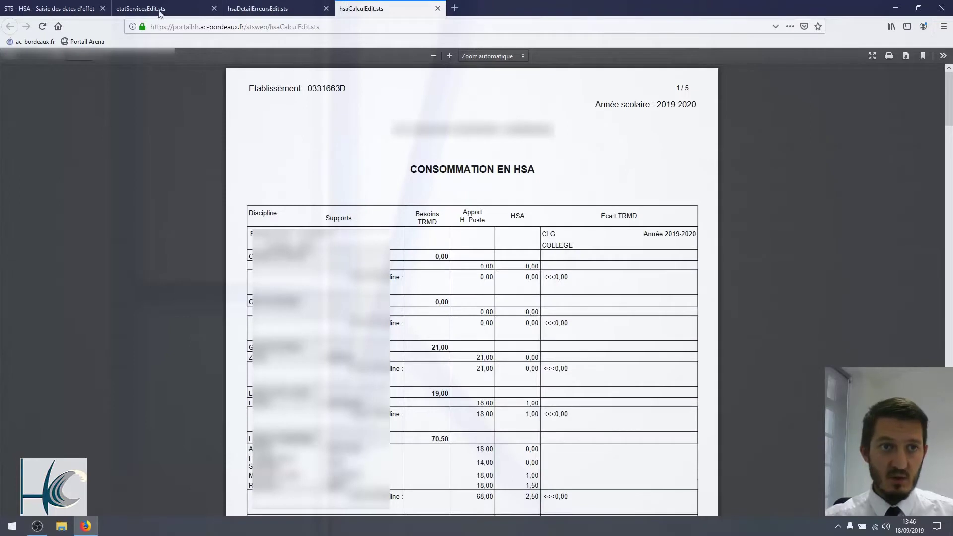